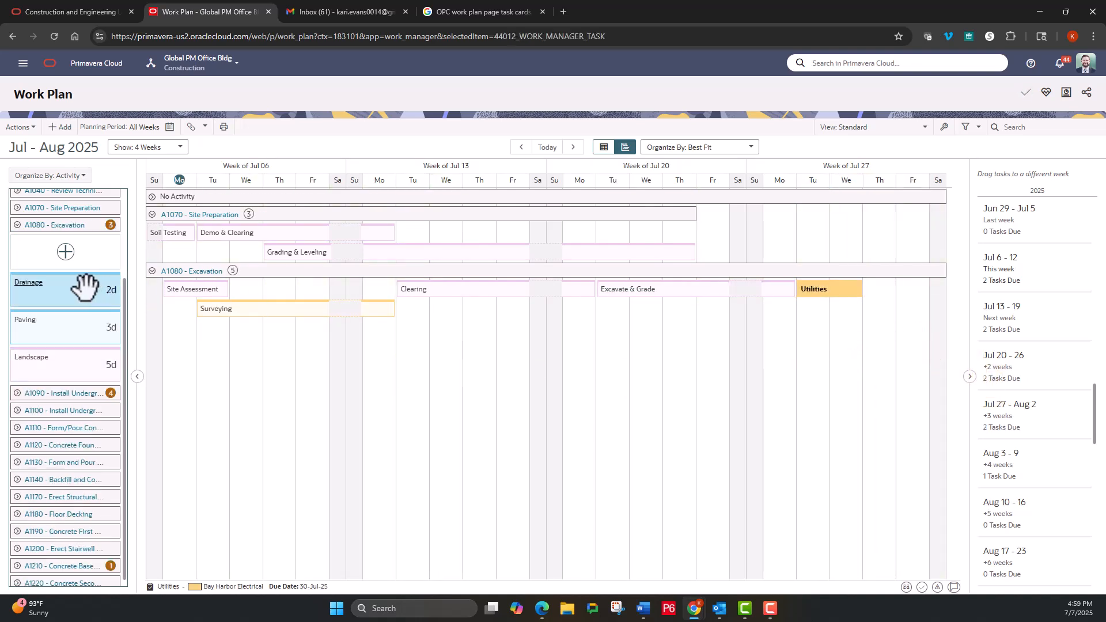
- Schedule the unscheduled Drainage task under A1080 - Excavation for July 29–30, alongside Utilities
left_click_drag(86, 284, 841, 329)
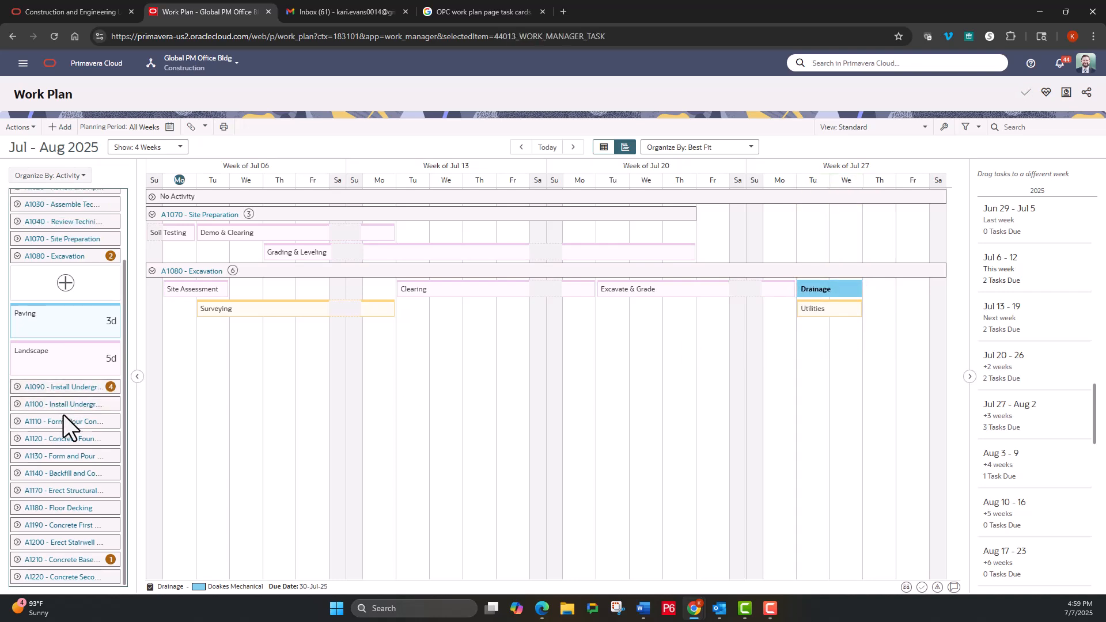
- Create a task named "Pour Basement Concrete" under activity A1210 - Concrete Basement Slab
left_click(17, 560)
scroll(42, 413, "down", 2)
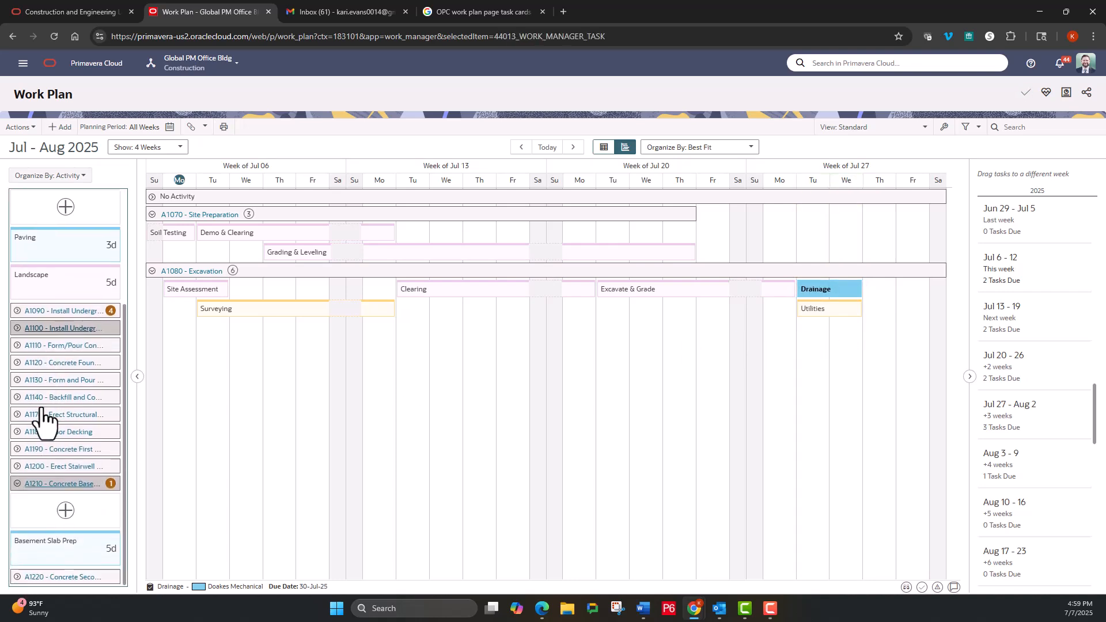
left_click(67, 516)
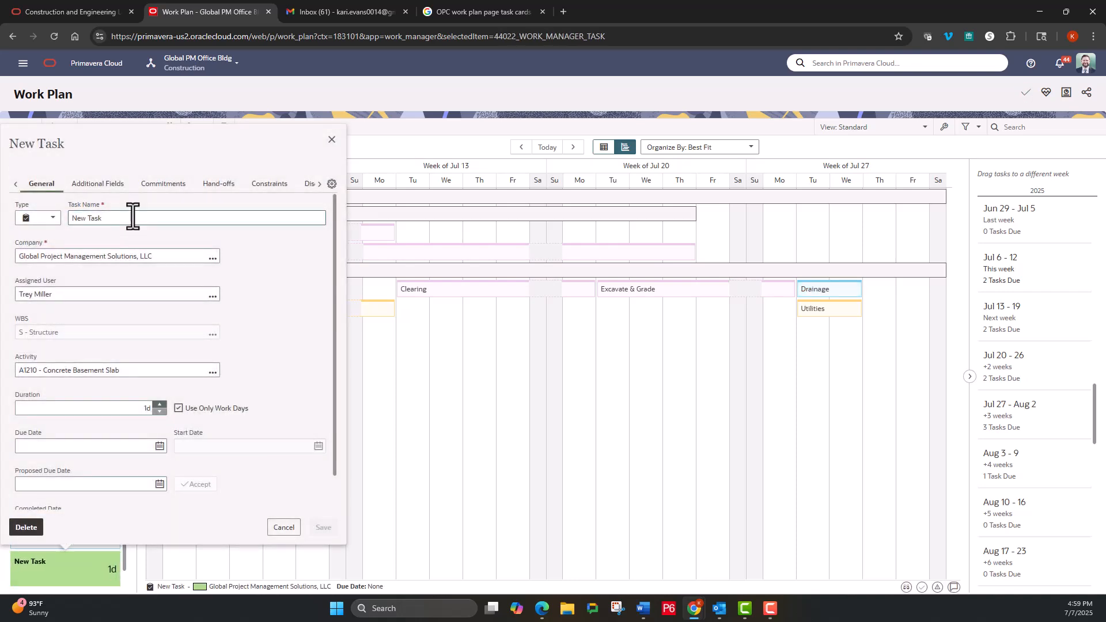
triple_click(133, 217)
key("BackSpace")
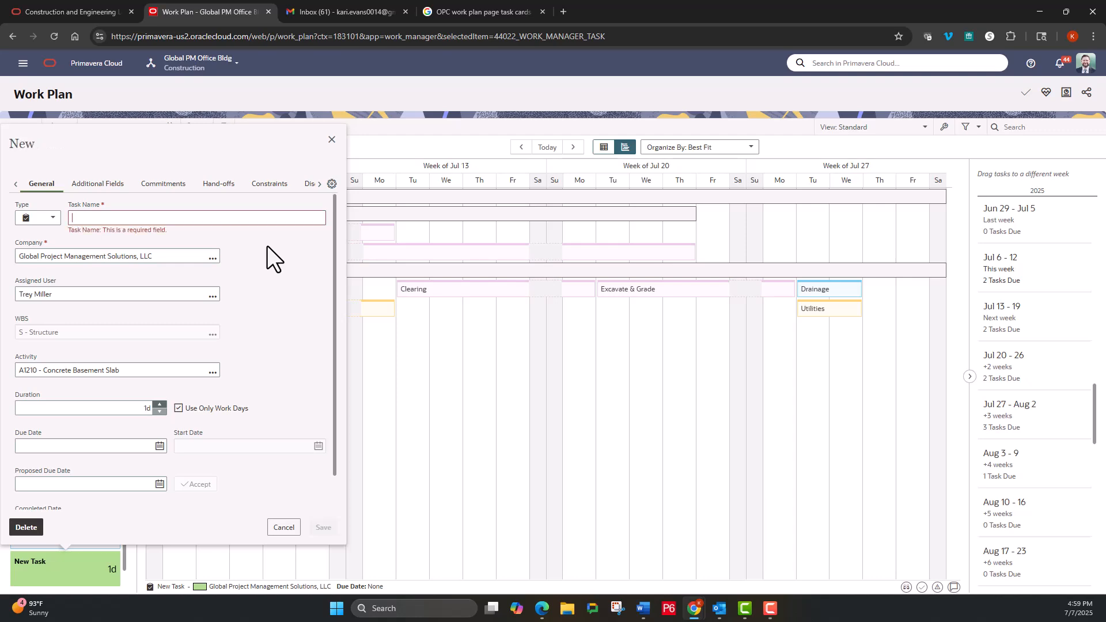
type("Pour Basement Concrete")
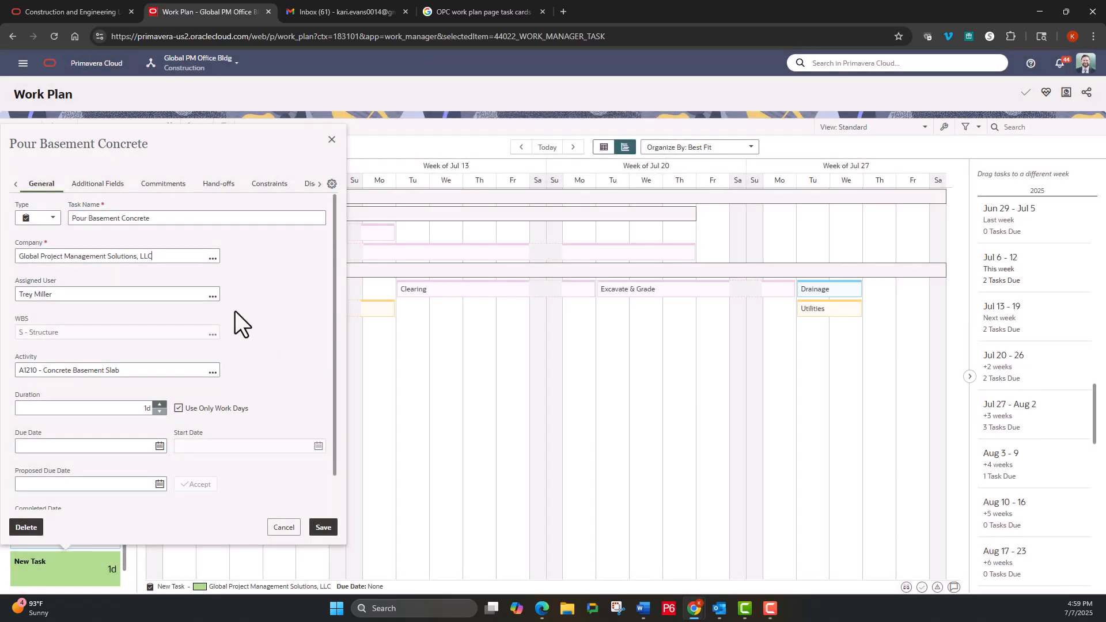
- Assign the new task to the company Doakes Mechanical, set its duration to 2 days, and save it
left_click(213, 259)
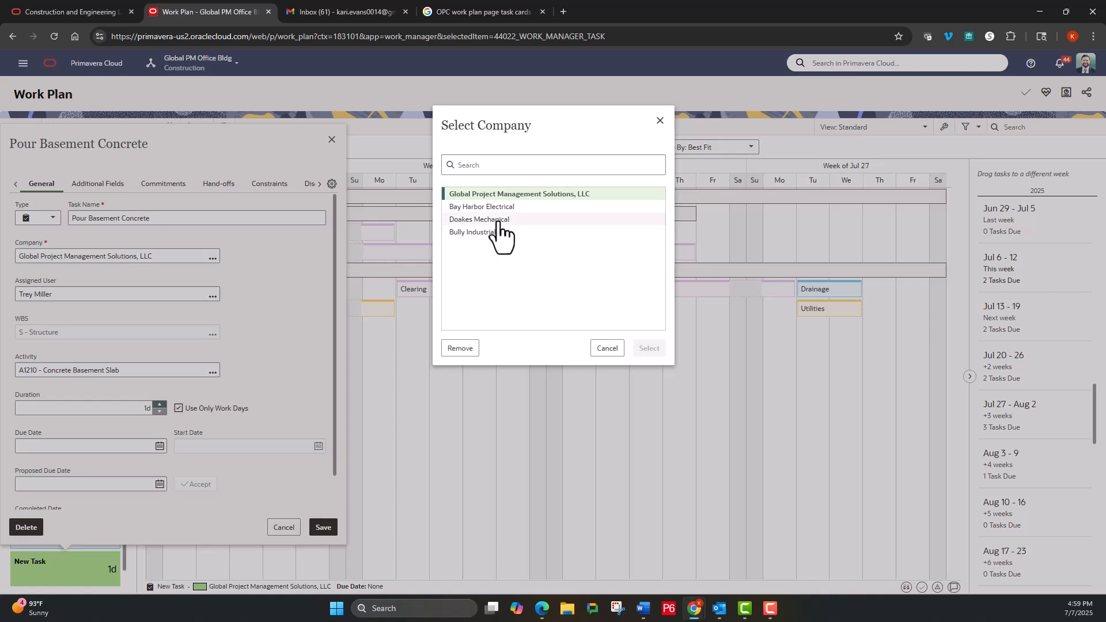
double_click(499, 220)
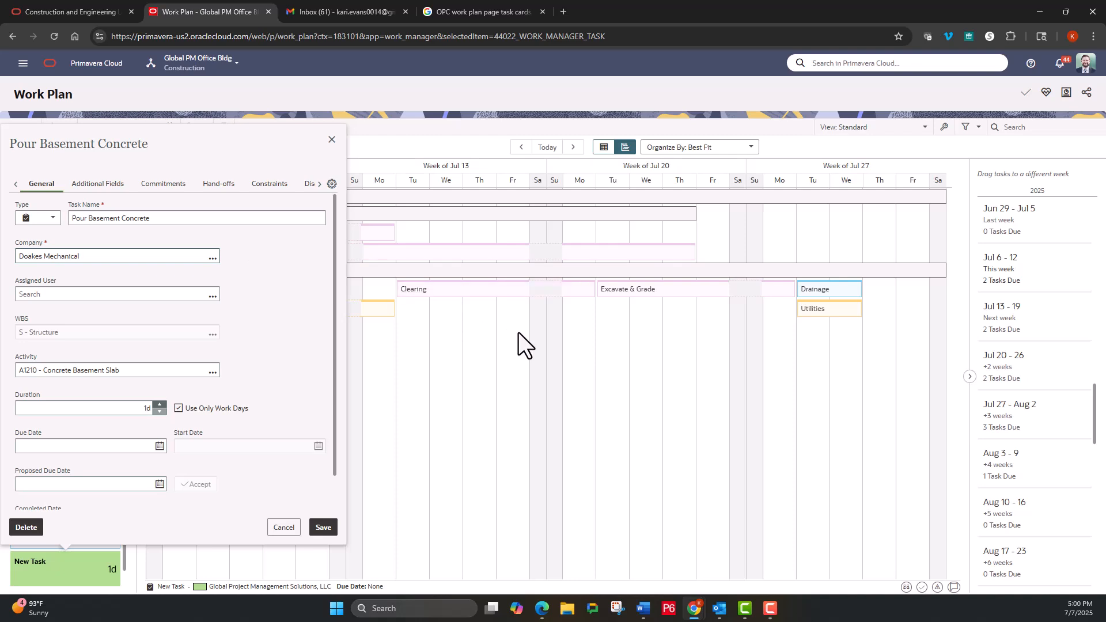
left_click(160, 407)
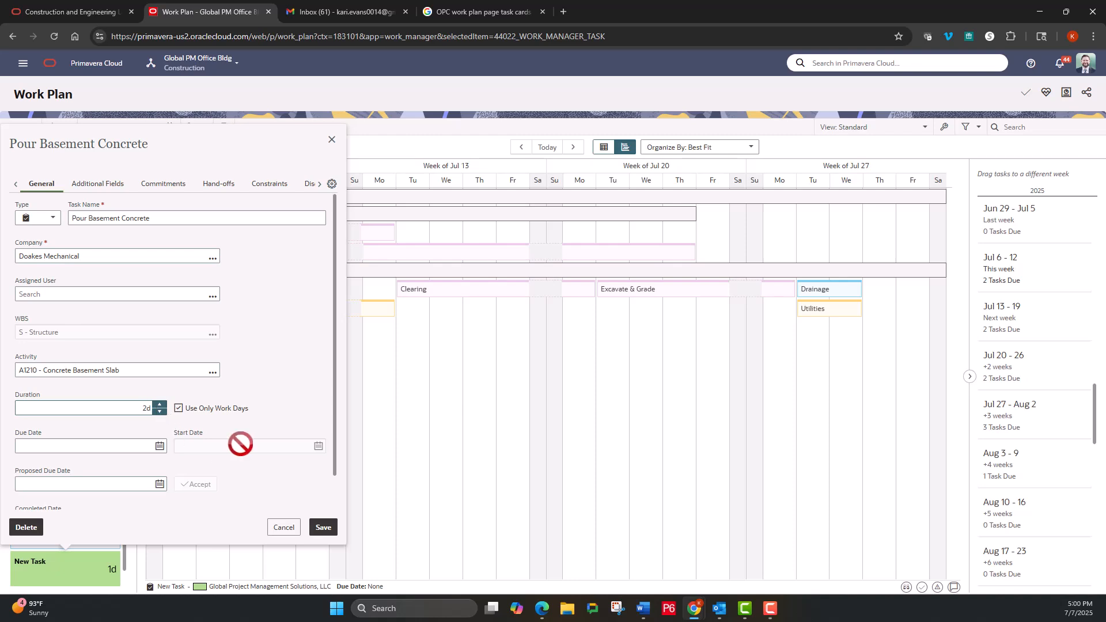
scroll(238, 441, "down", 1)
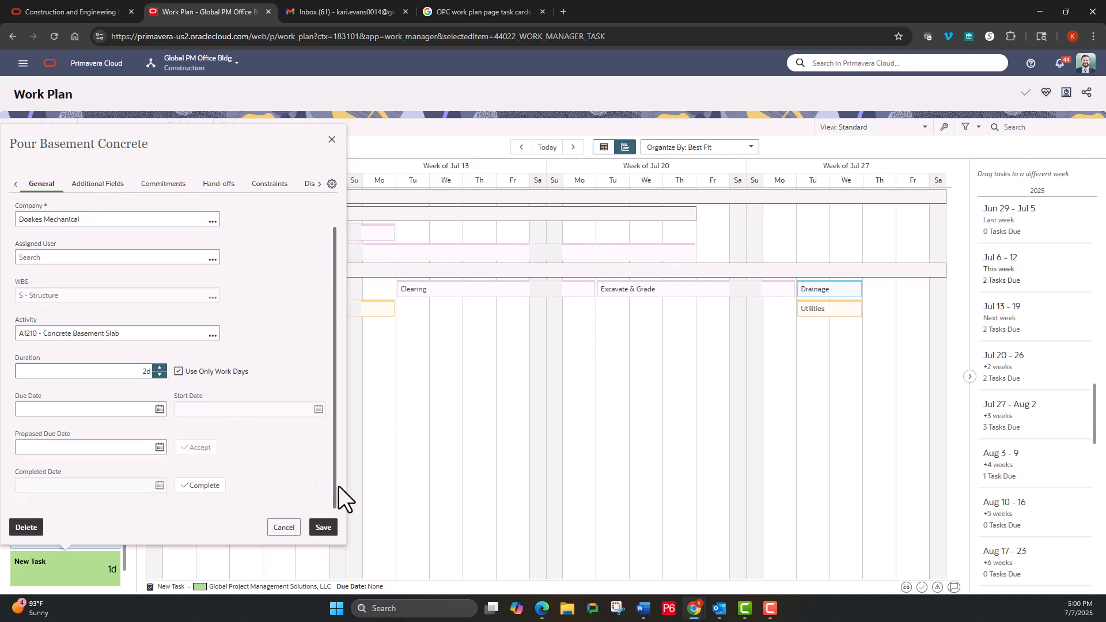
left_click(324, 528)
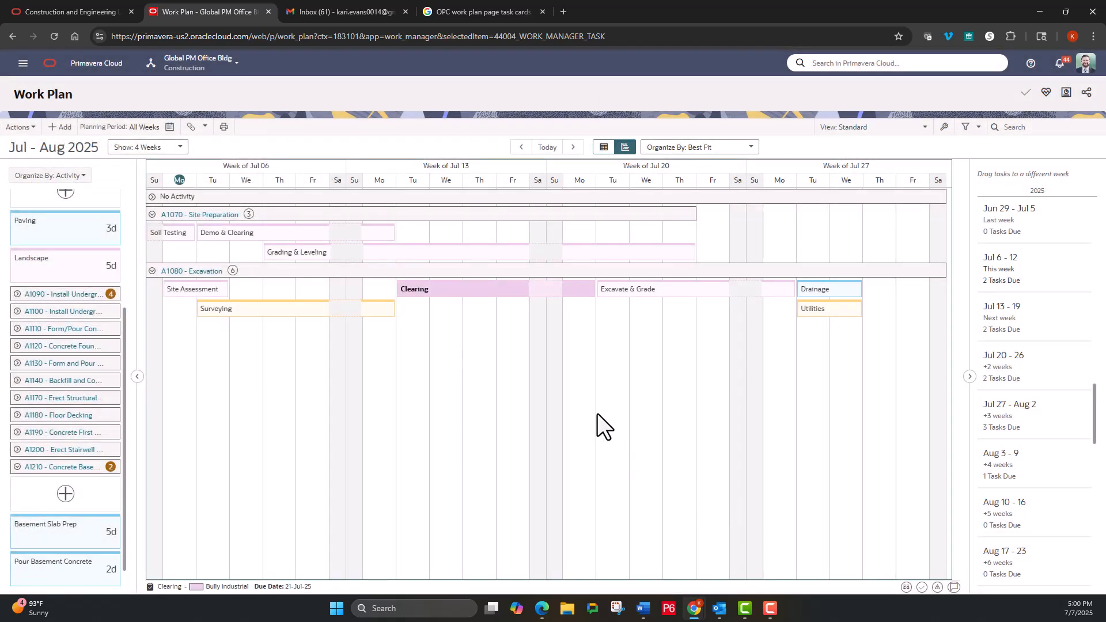
- Commit the Clearing task under A1080 - Excavation to its 21-Jul-25 due date
left_click(450, 286)
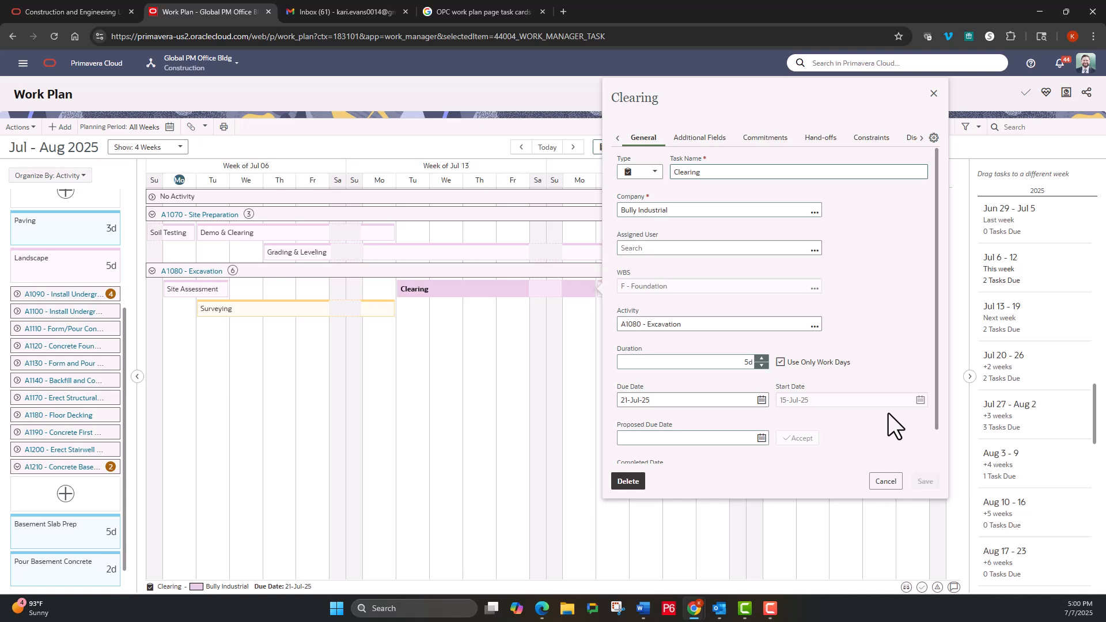
left_click(768, 141)
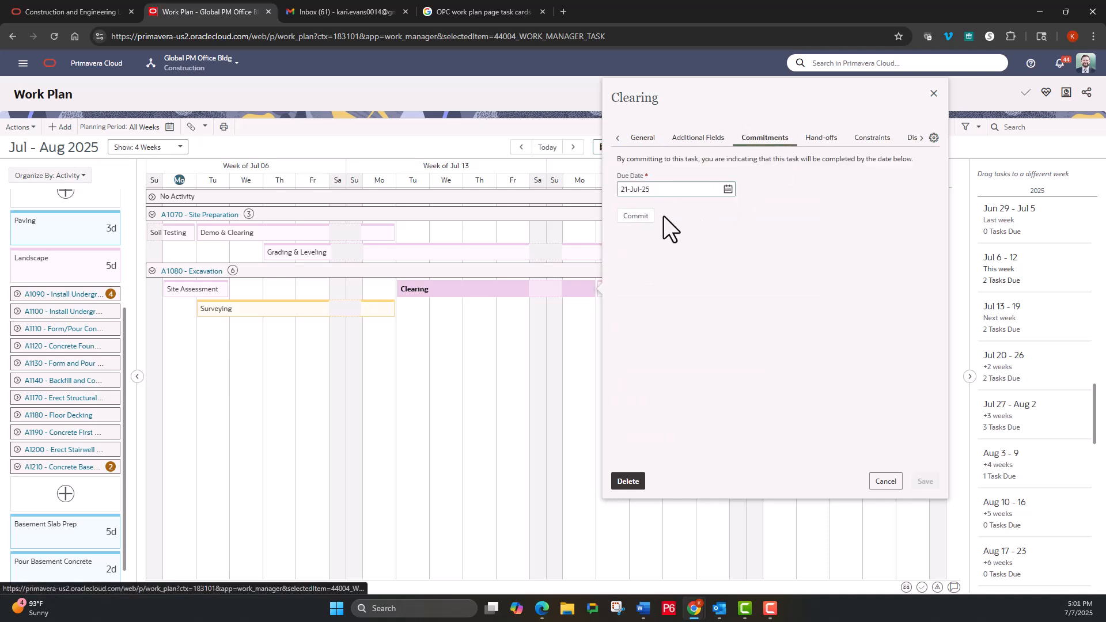
left_click(635, 217)
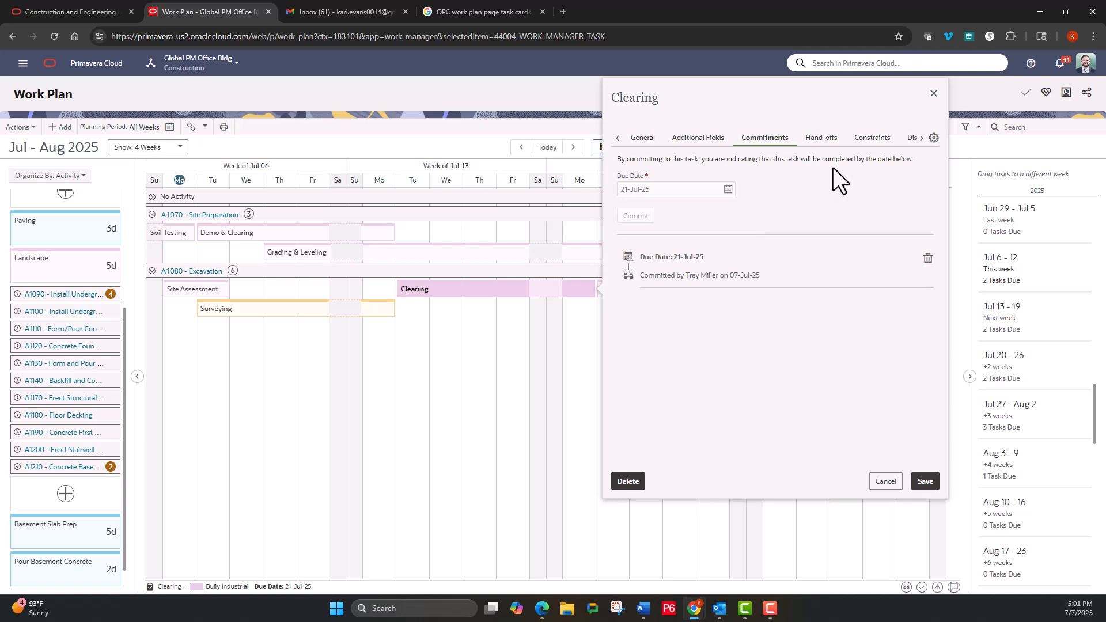
- Assign the Permitting constraint (CSTR1) to the Clearing task
left_click(822, 139)
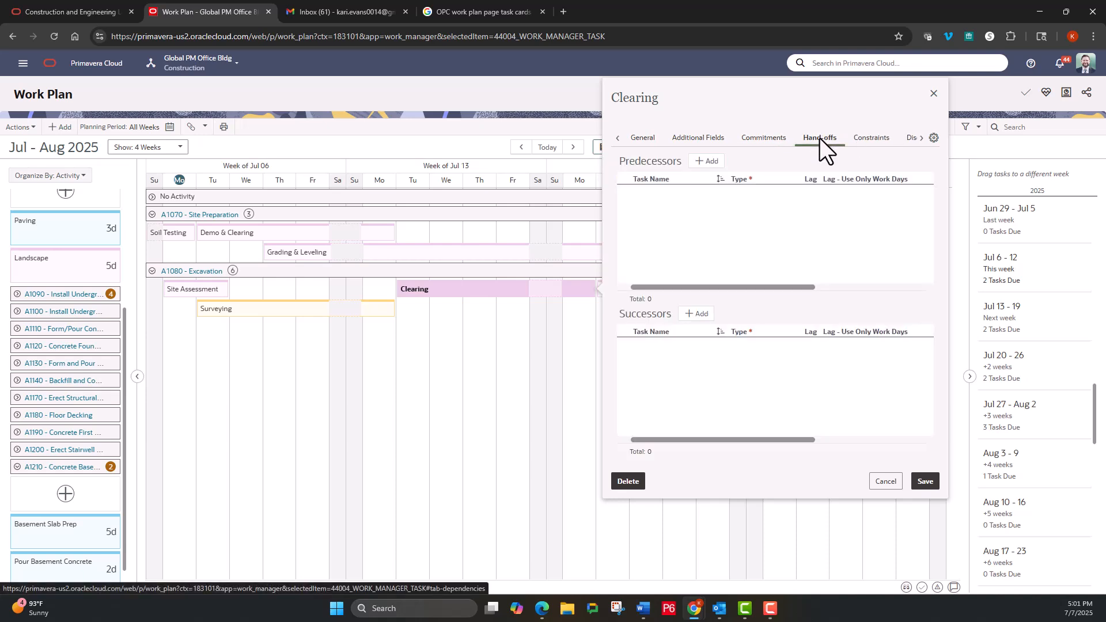
left_click(878, 141)
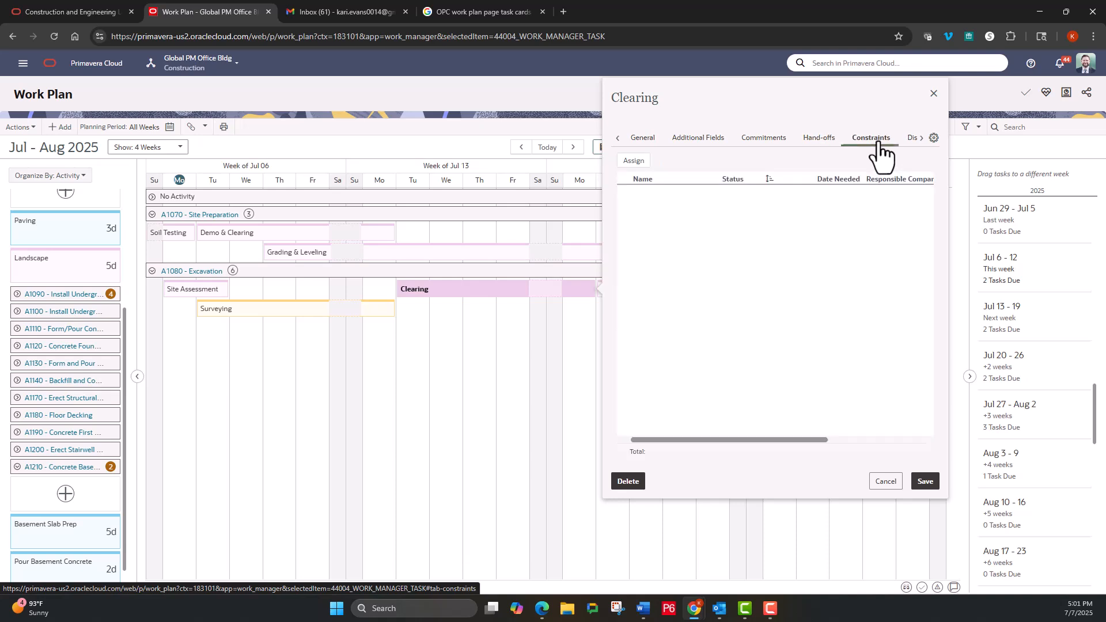
left_click(633, 162)
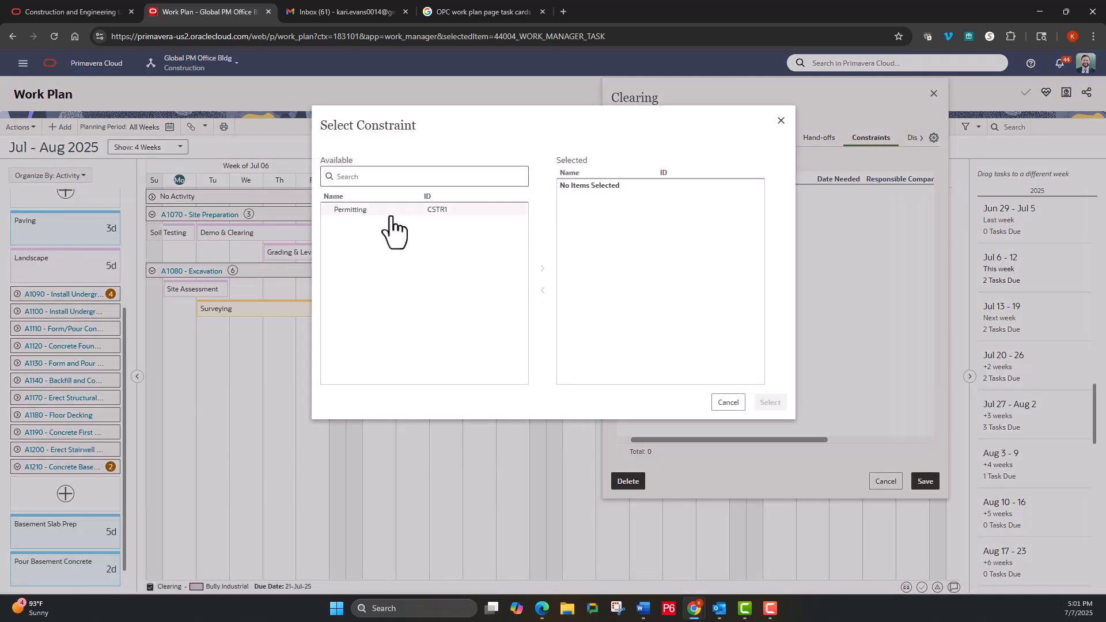
left_click(390, 217)
left_click(543, 270)
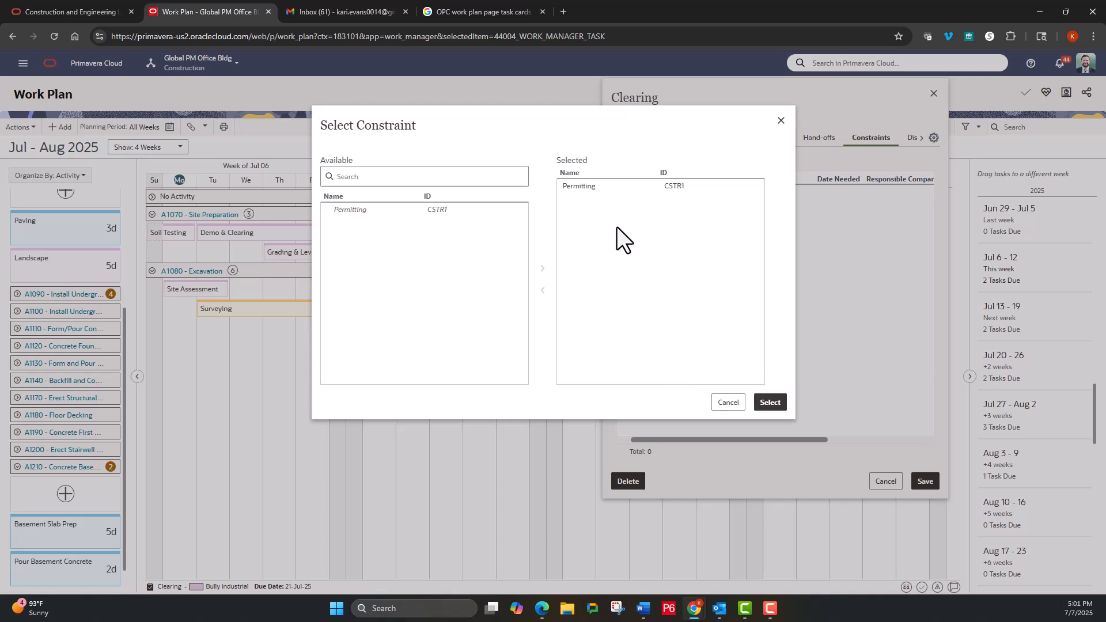
left_click(770, 403)
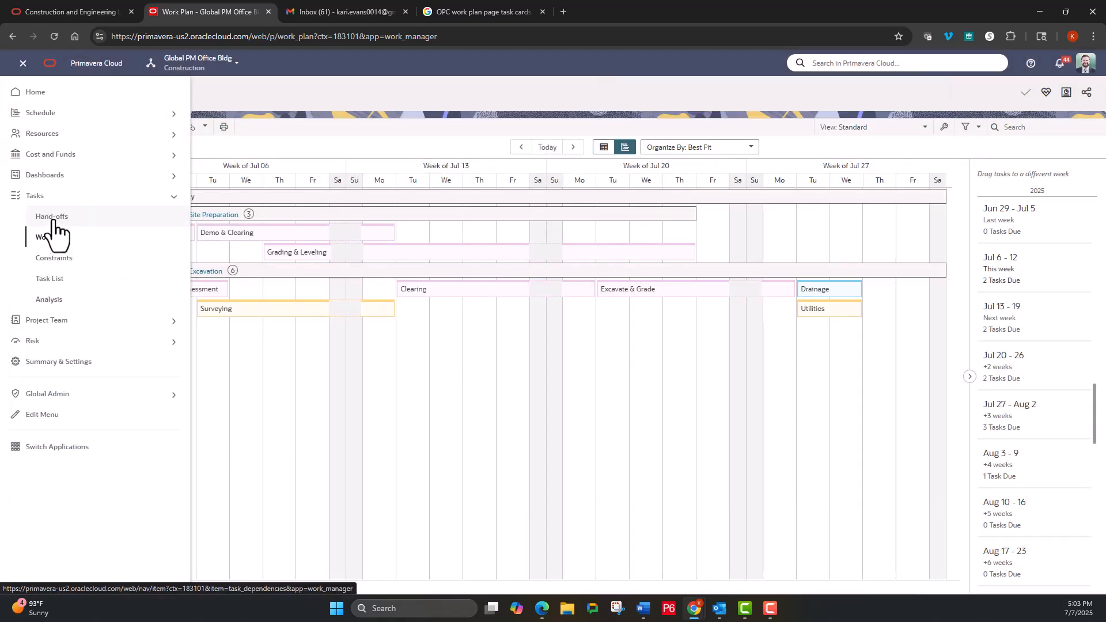
- On the Hand-offs page, start a new task named "Slab Inspection" and assign it to the company Doakes Mechanical
left_click(52, 218)
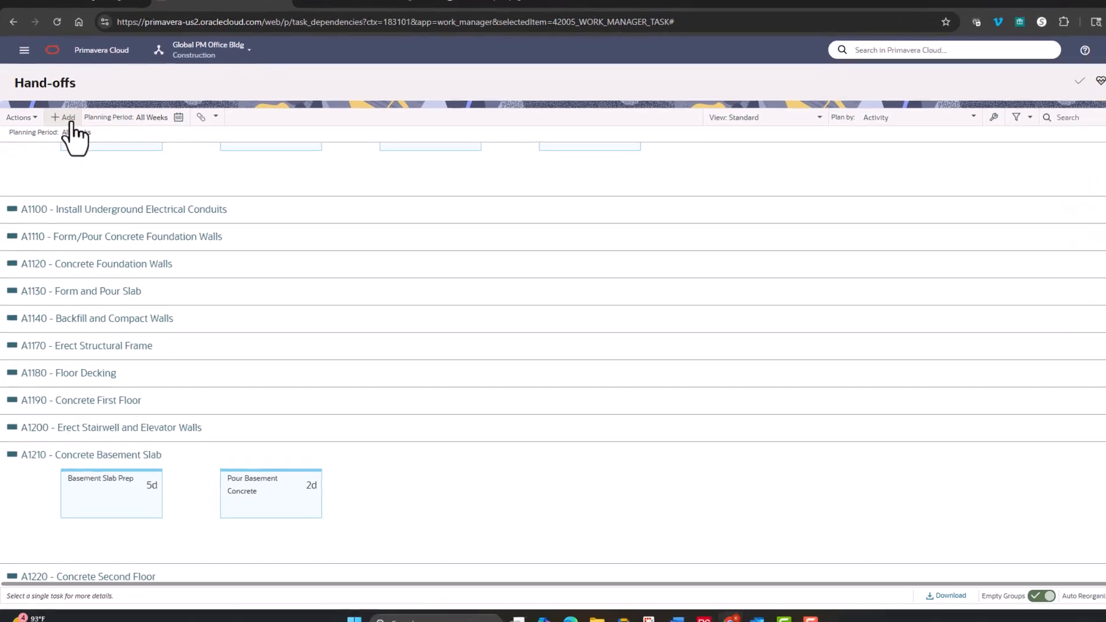
left_click(75, 104)
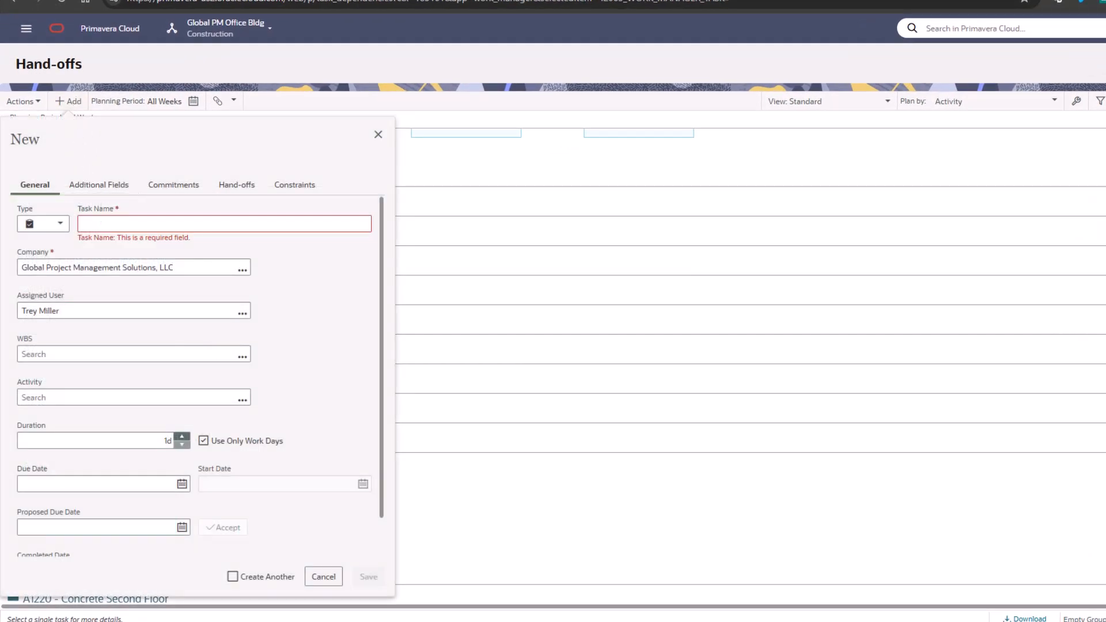
type("Slab Inspection")
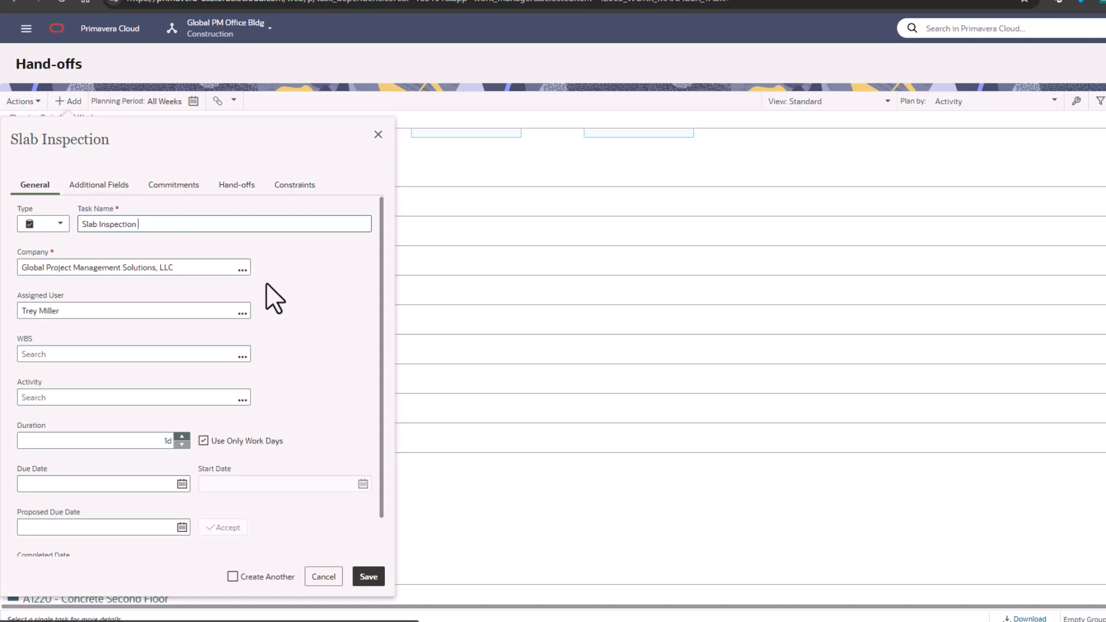
left_click(242, 270)
left_click(553, 208)
left_click(740, 353)
- Link Slab Inspection to activity A1210 - Concrete Basement Slab, set its duration to 2 days, and save it
left_click(243, 400)
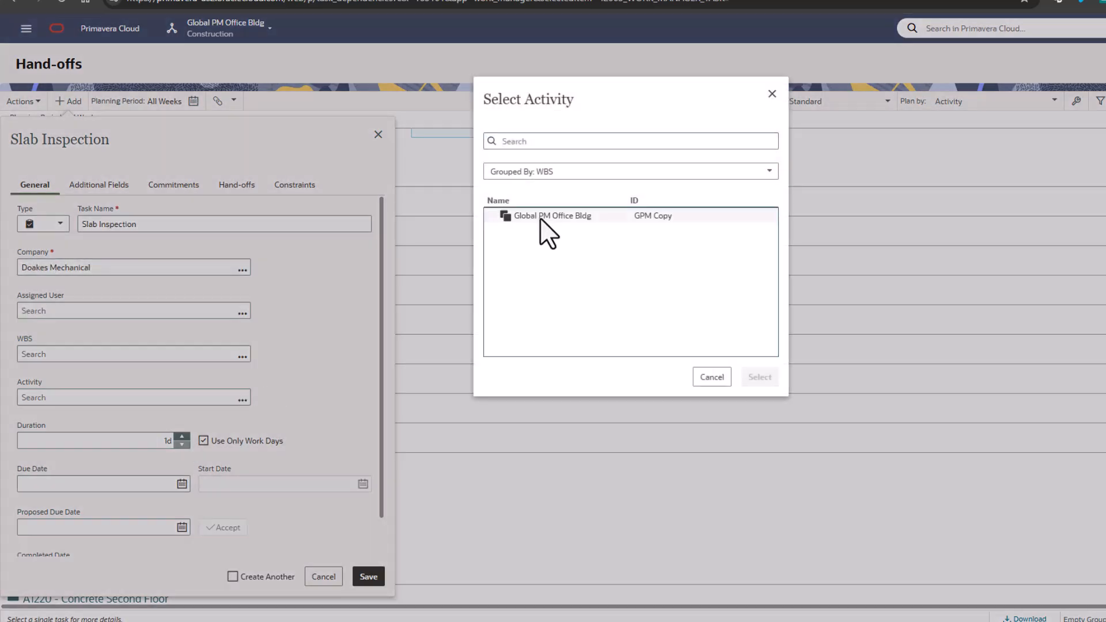
left_click(544, 226)
left_click(555, 263)
left_click(567, 326)
left_click(753, 378)
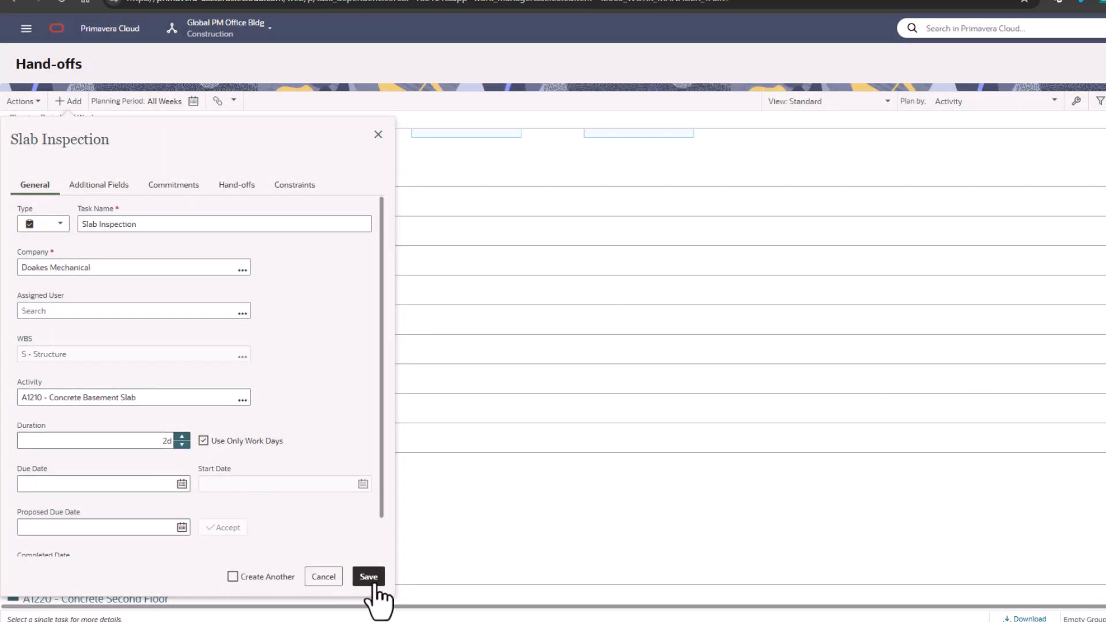
left_click(369, 576)
- Link the A1210 tasks in sequence from Basement Slab Prep to Pour Basement Concrete to Slab Inspection
scroll(370, 586, "down", 2)
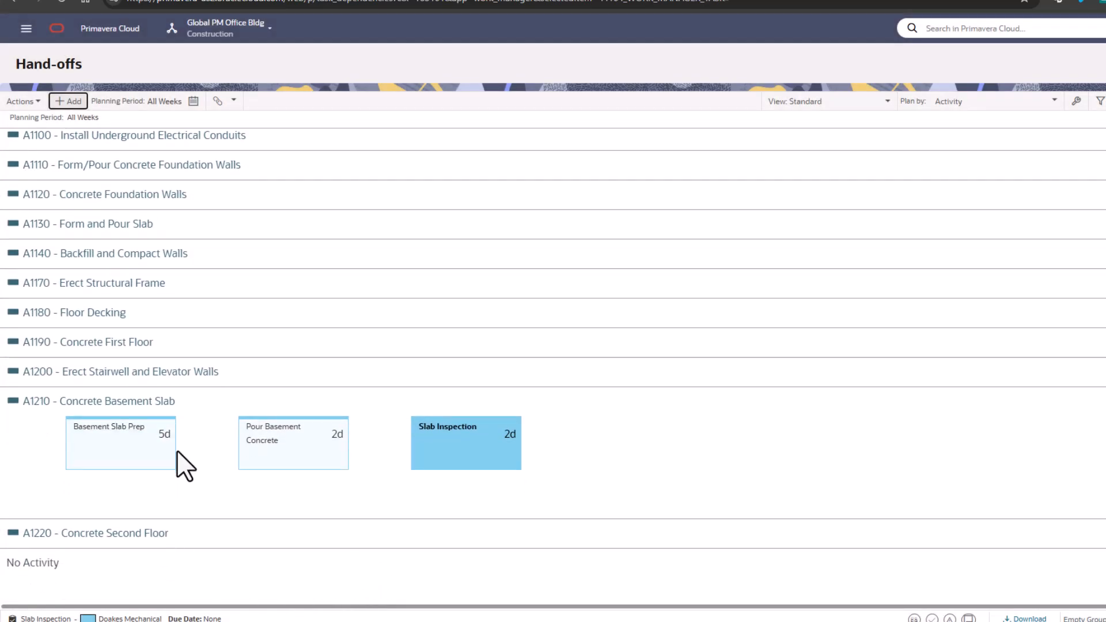
left_click_drag(180, 444, 235, 447)
scroll(266, 566, "down", 3)
left_click(123, 448)
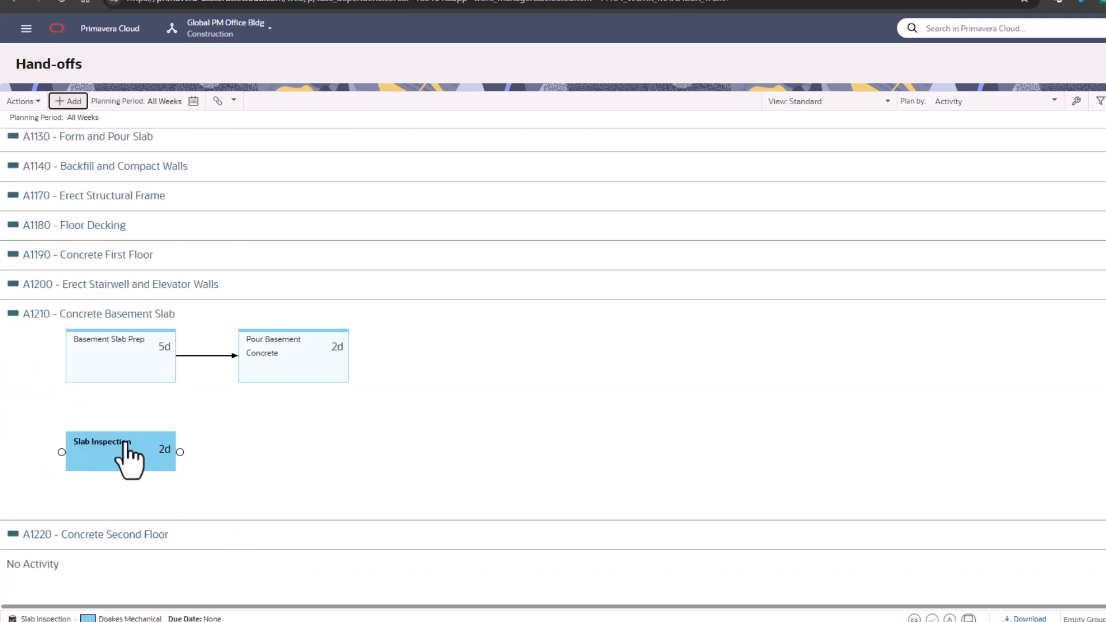
mouse_move(348, 363)
left_click_drag(353, 356, 65, 455)
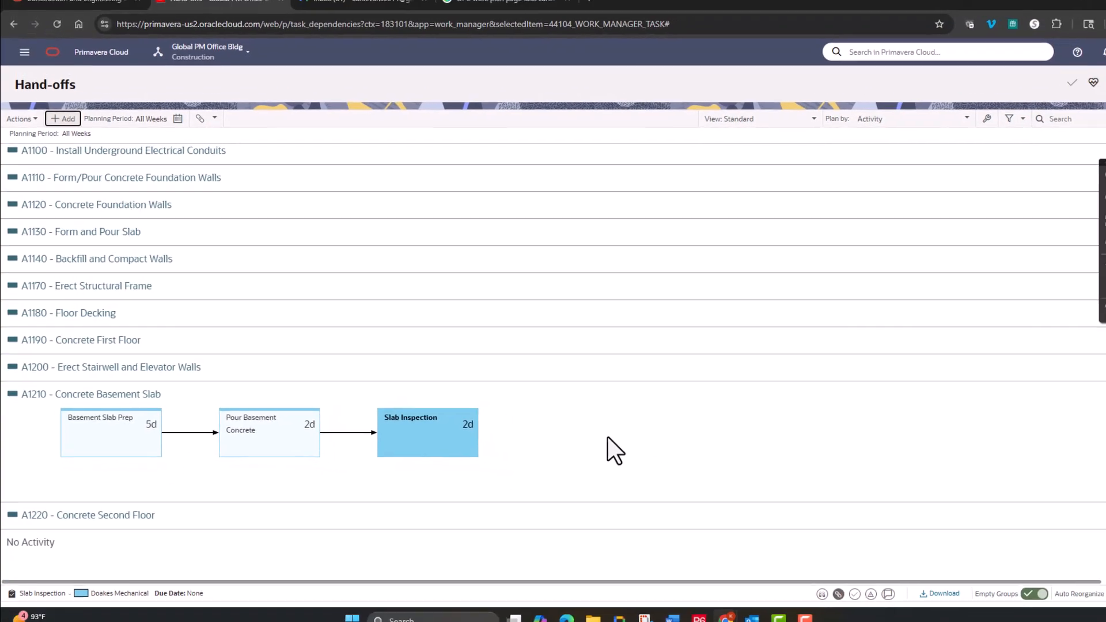
left_click(707, 422)
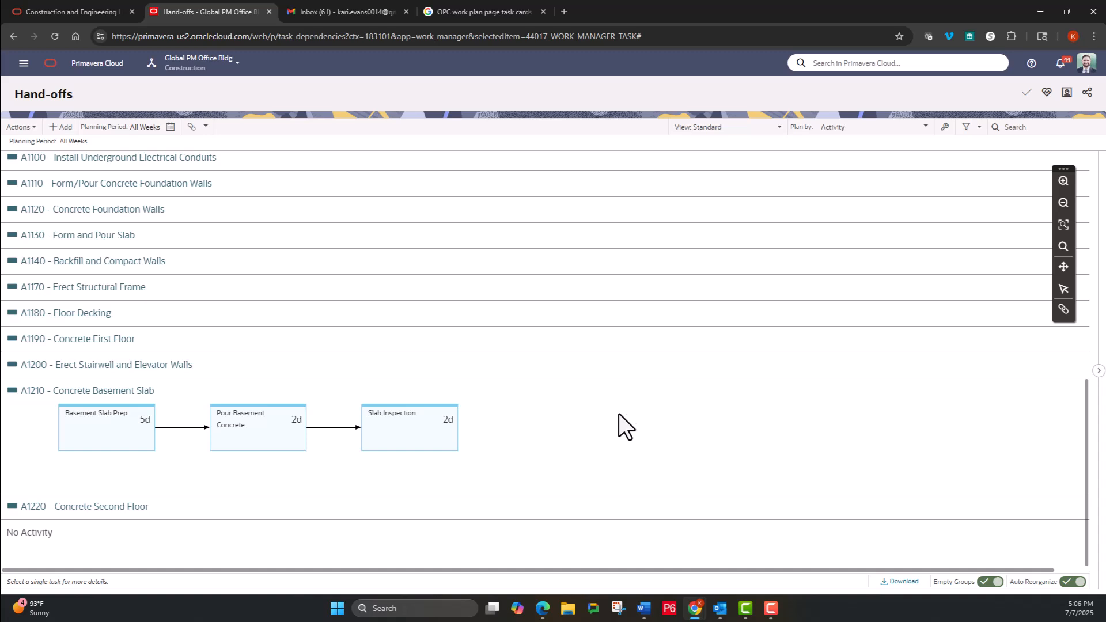
- On the Task List page, add a task named "Termite Treatment"
left_click(24, 63)
left_click(50, 278)
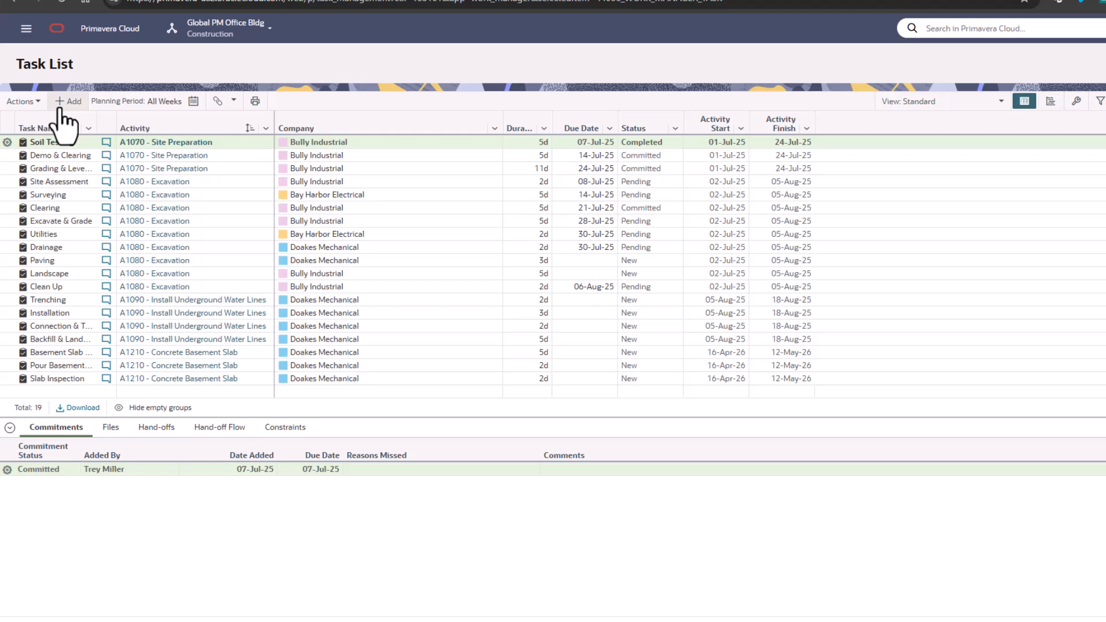
left_click(65, 102)
type("Termite")
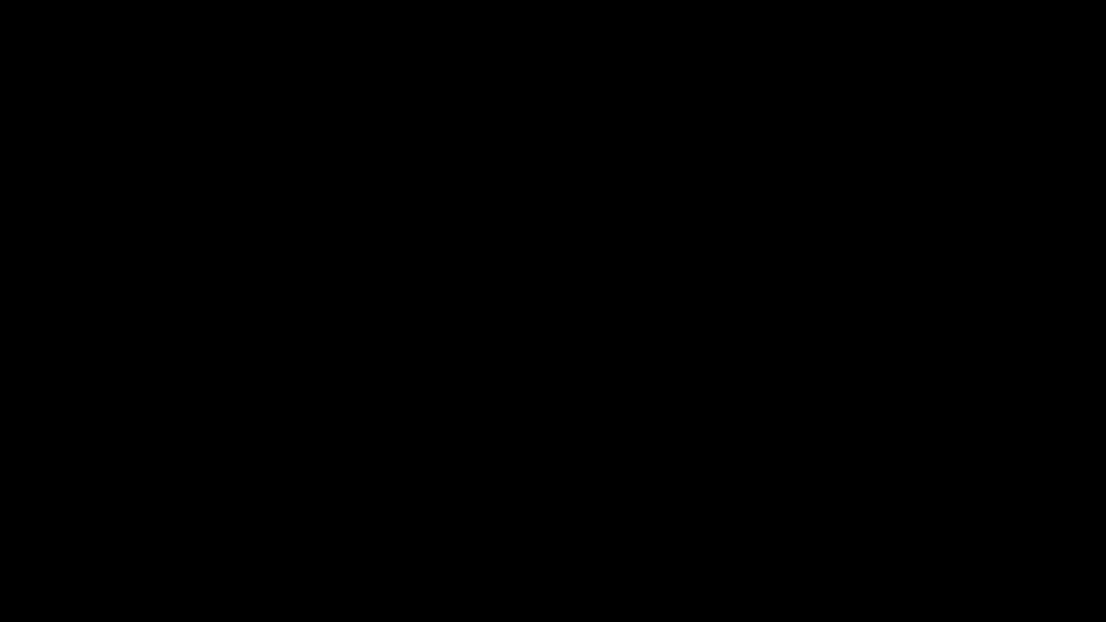
type(" Treatment")
key("Tab")
- Set the Termite Treatment task's activity to A1210 - Concrete Basement Slab, keeping the 1-day duration
left_click(264, 394)
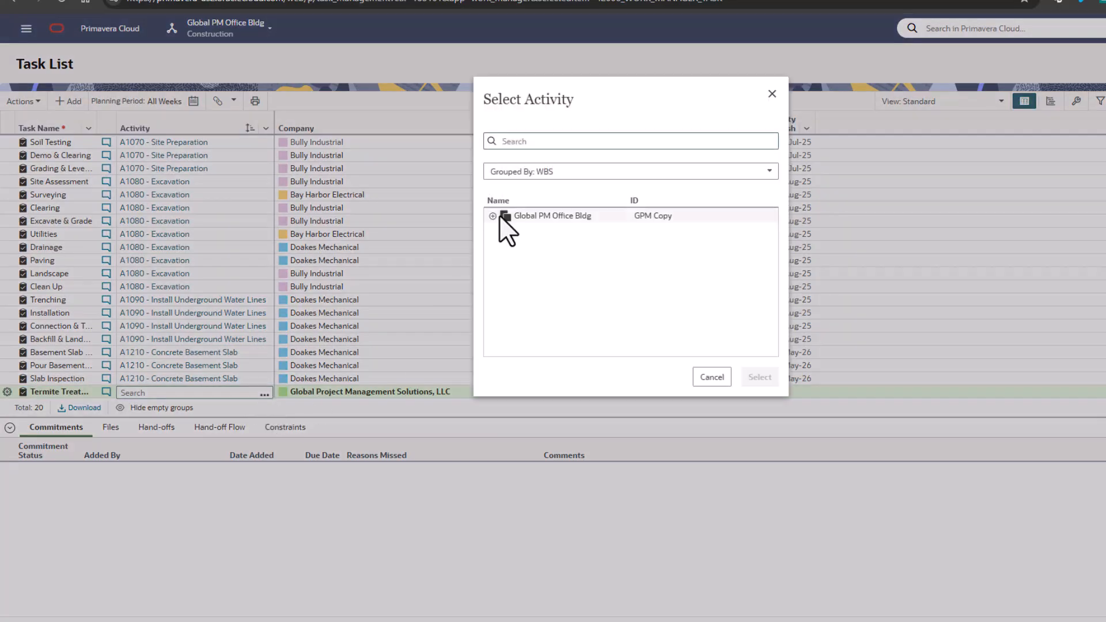
left_click(759, 377)
left_click(529, 394)
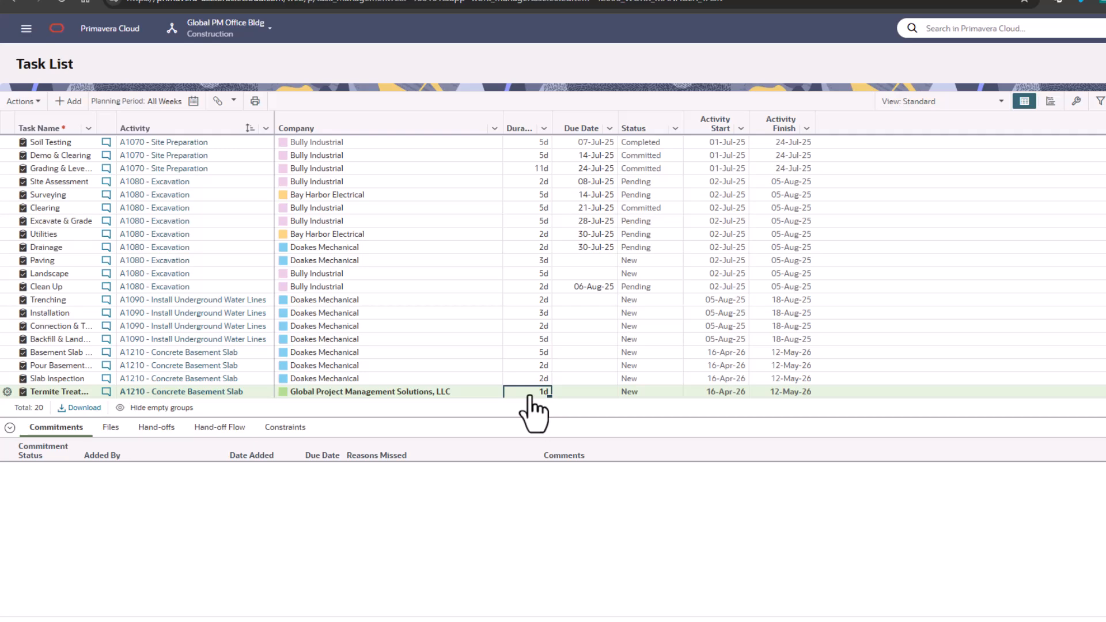
key("Tab")
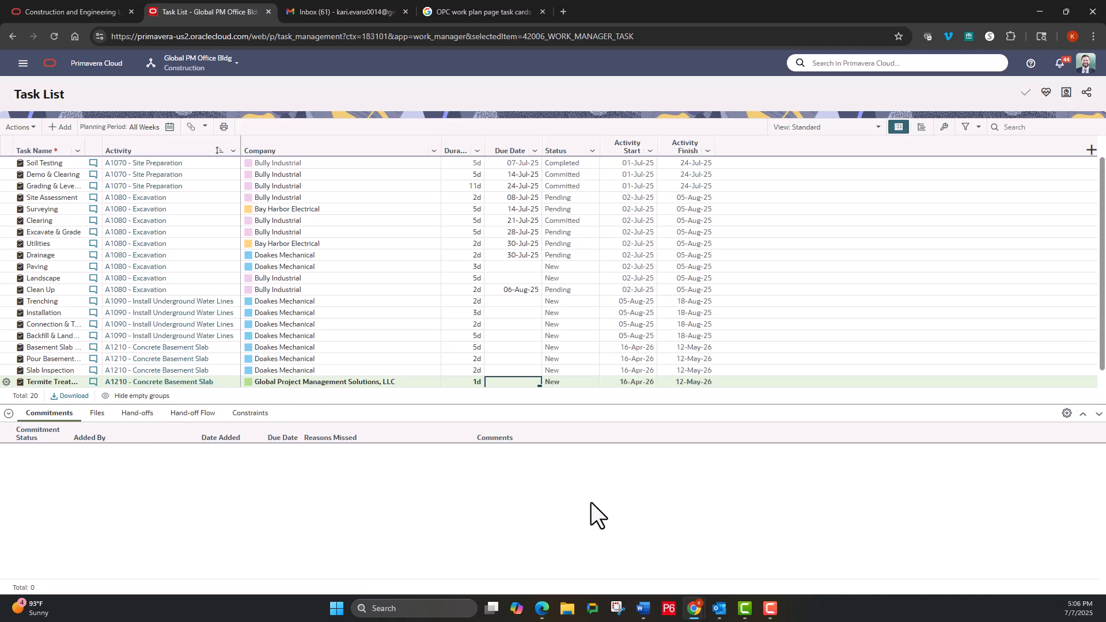
- Open the schedule's Activities page and locate the A1210 - Concrete Basement Slab activity
left_click(23, 63)
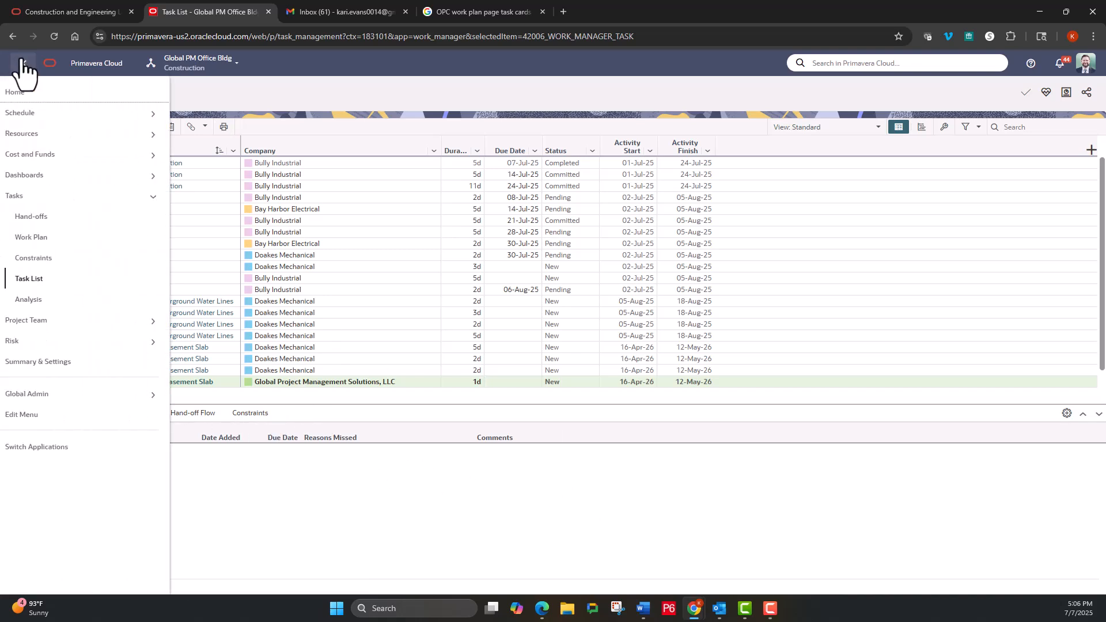
left_click(35, 114)
left_click(50, 134)
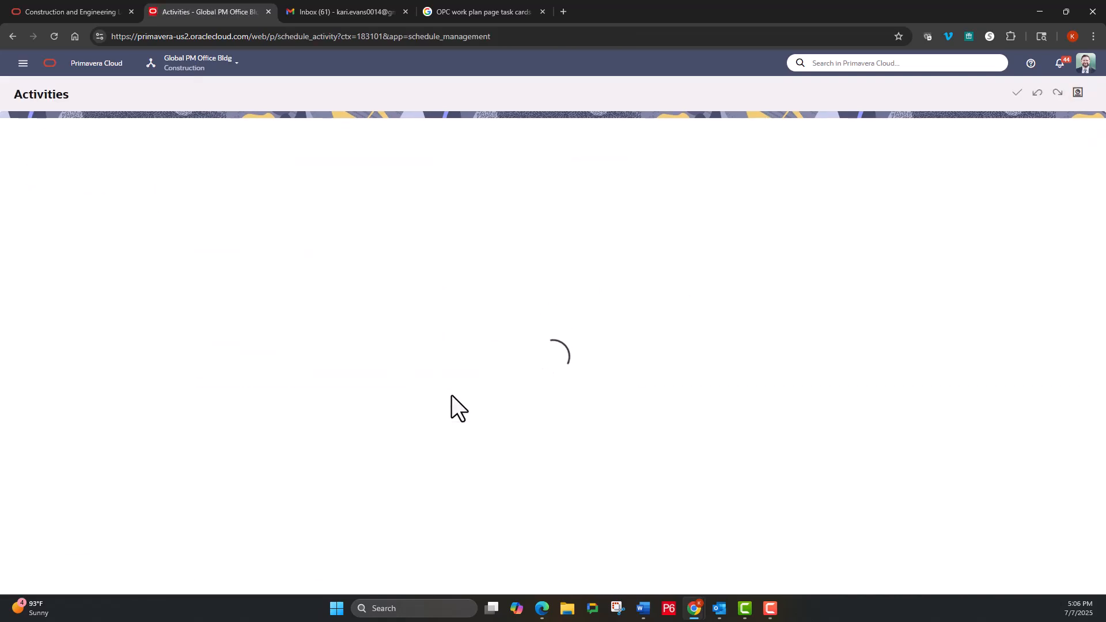
scroll(180, 358, "down", 3)
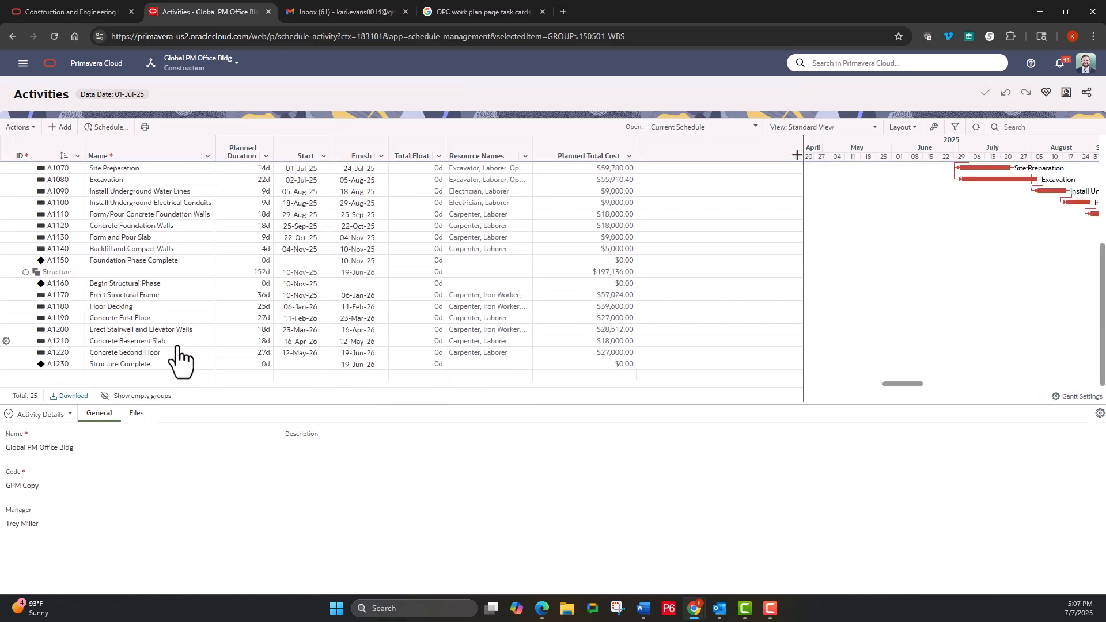
- Add a task named "Weather Proofing" to the A1210 - Concrete Basement Slab activity
left_click(173, 342)
left_click(18, 431)
type("Weather Proofing")
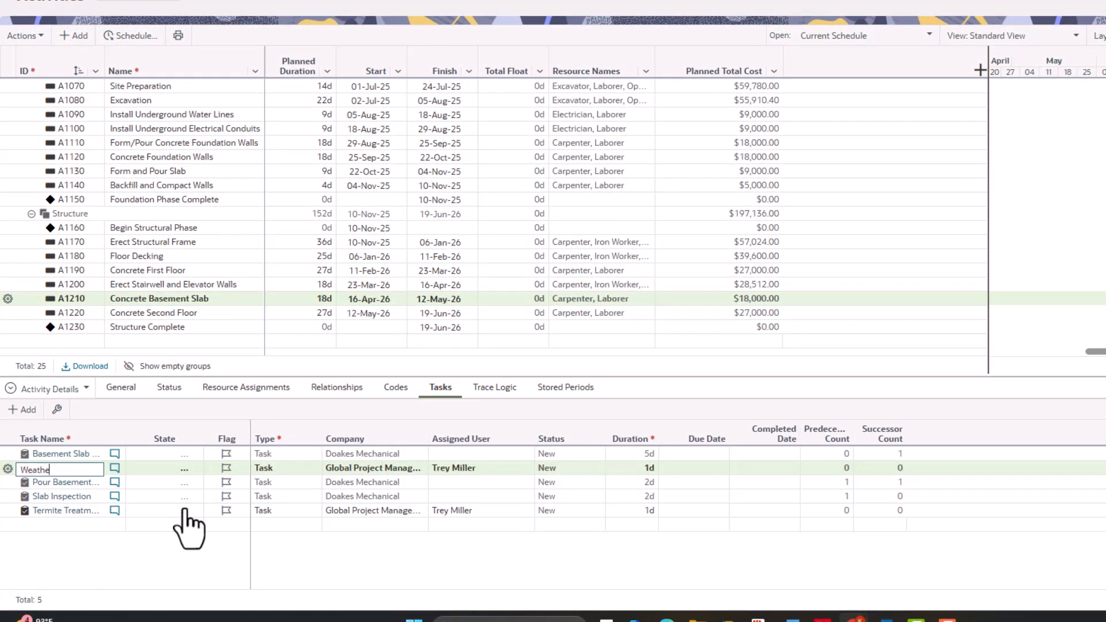
key("Tab")
- Set the Weather Proofing task's company to Doakes Mechanical
double_click(402, 472)
left_click(419, 470)
left_click(582, 133)
left_click(792, 309)
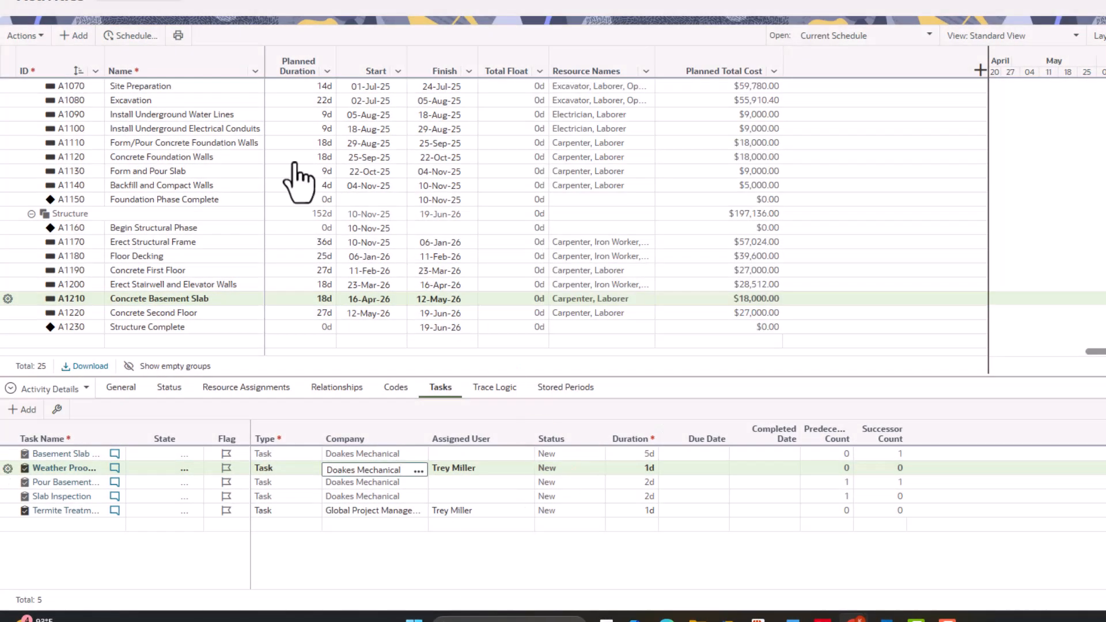
key("Tab")
- On the Constraints page, add a constraint named "Inspection" with the type Access
left_click(23, 63)
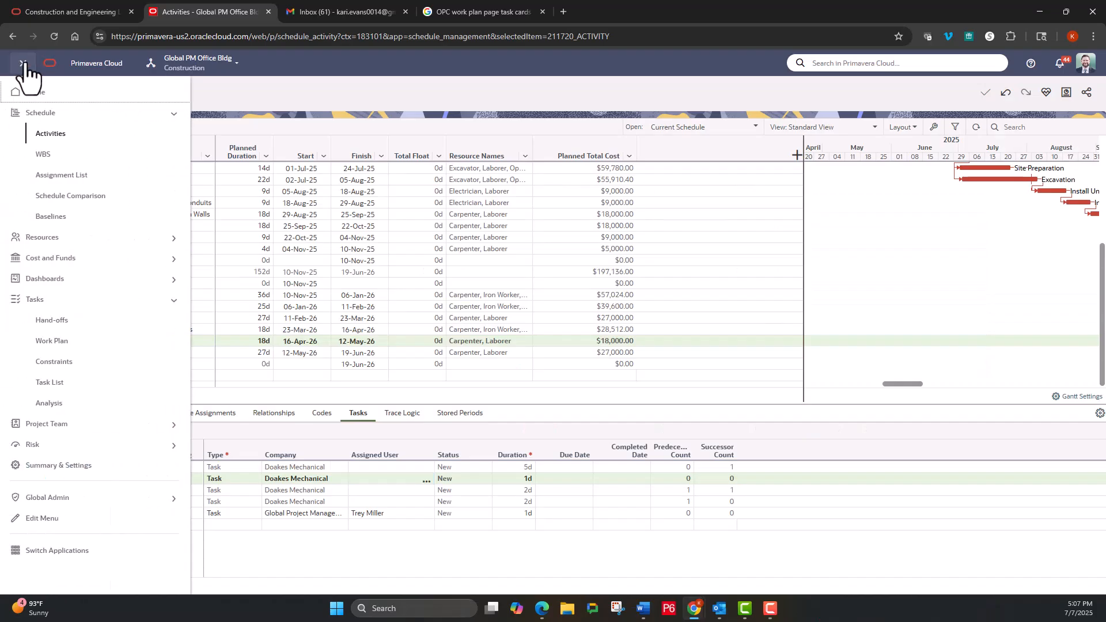
left_click(40, 363)
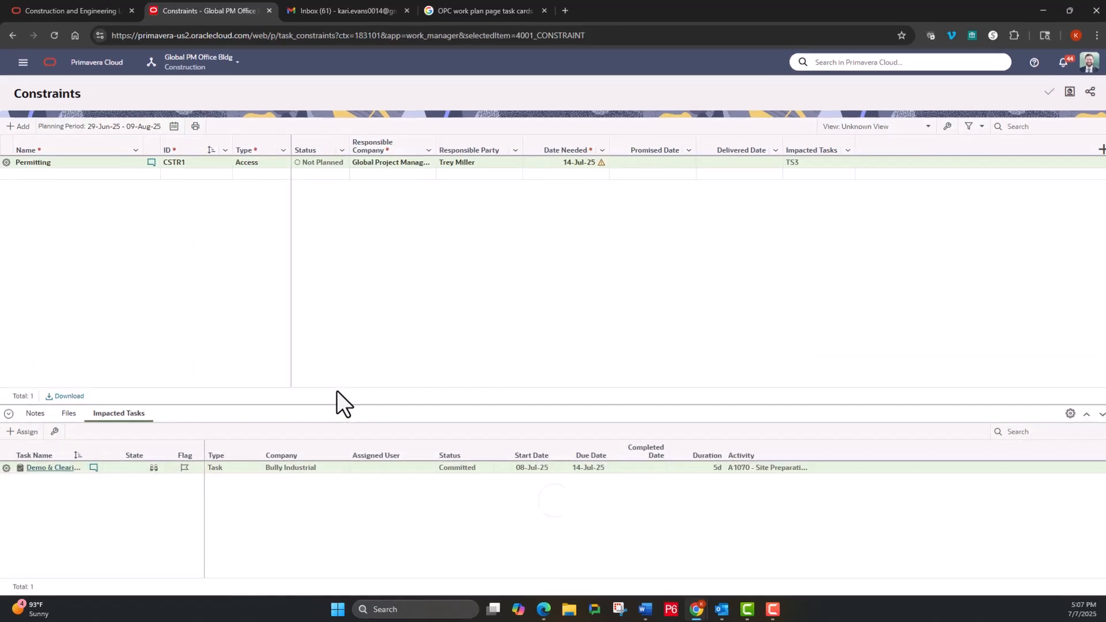
left_click(11, 126)
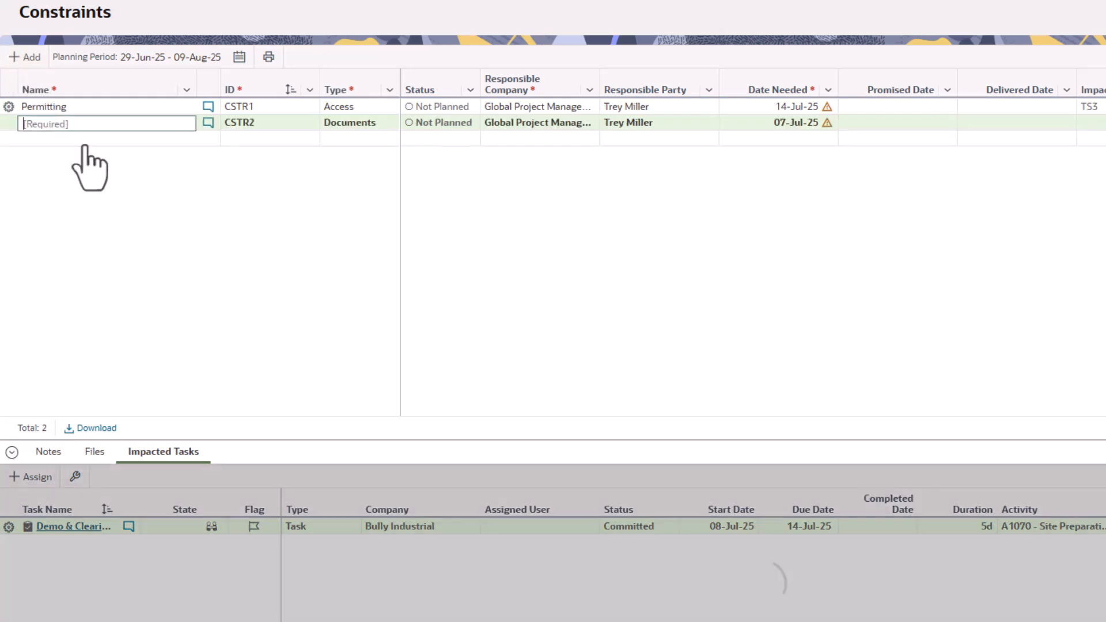
type("Inspection")
left_click(357, 123)
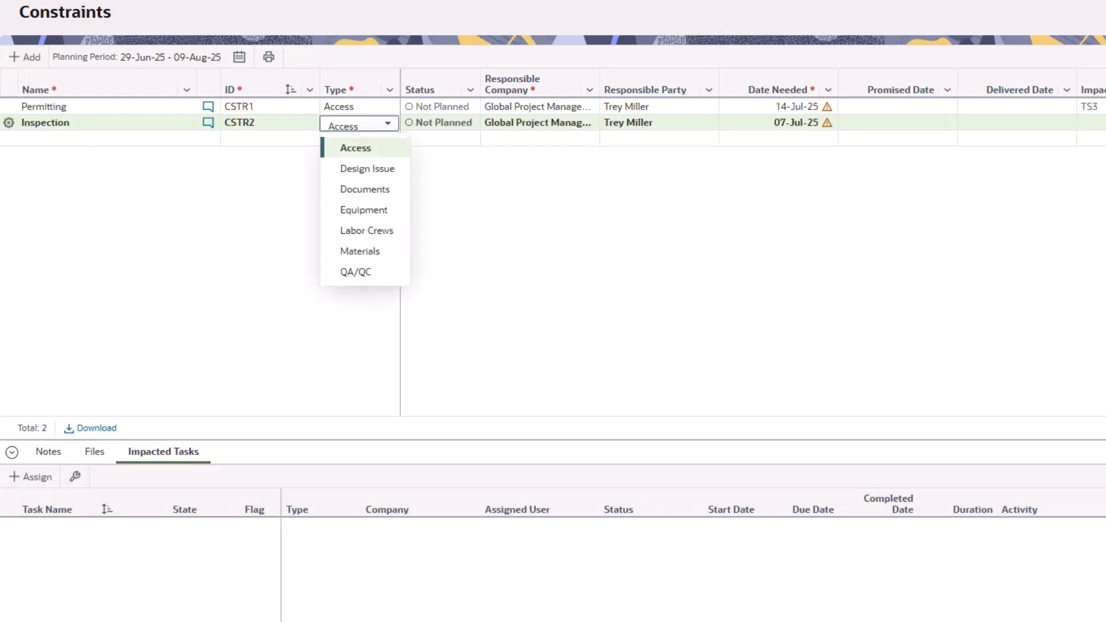
left_click(356, 148)
- Set the Inspection constraint's date needed to 13-Oct-25
left_click(778, 123)
left_click(872, 147)
left_click(872, 146)
left_click(873, 146)
left_click(762, 224)
- Assign the Basement Slab Prep task (TS13) as an impacted task of the Inspection constraint
left_click(30, 477)
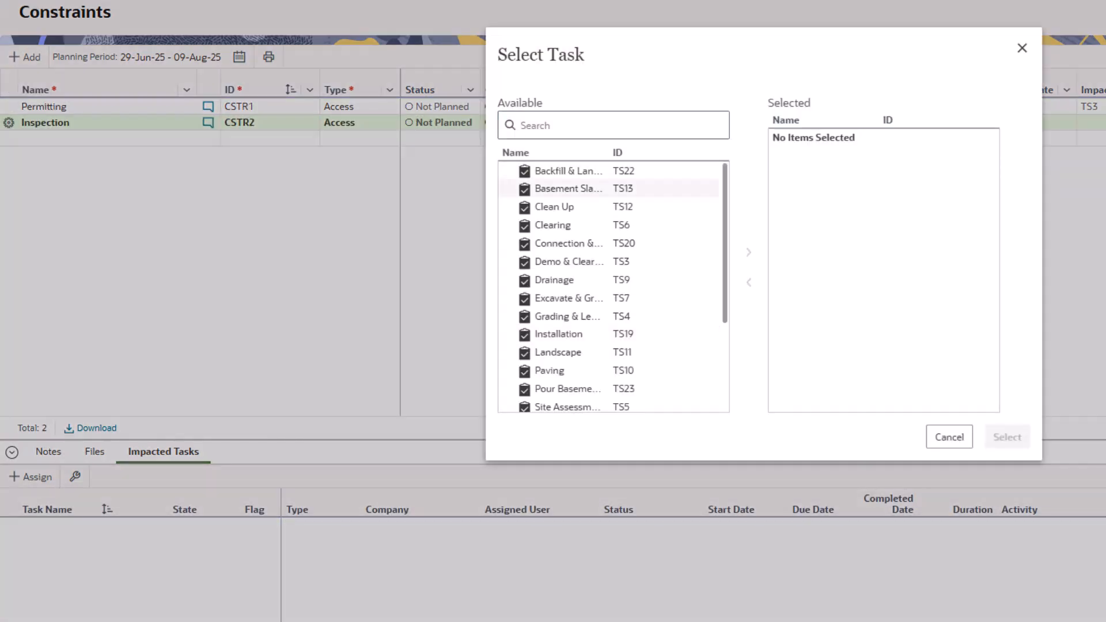
left_click(578, 188)
left_click(751, 250)
left_click(1007, 436)
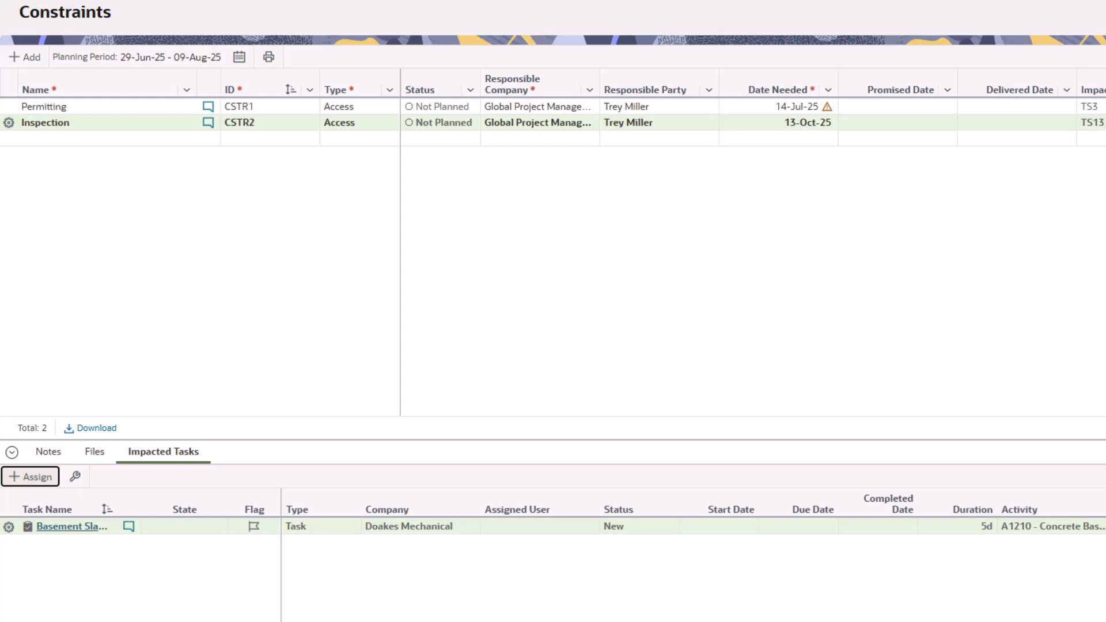